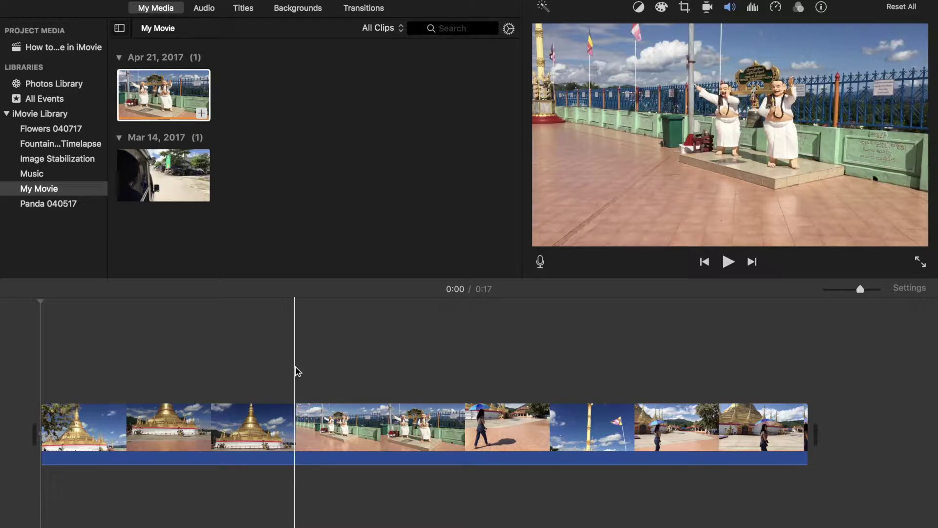
- Select the 17-second temple clip in the timeline and bring up its colour-correction adjustments
left_click(313, 421)
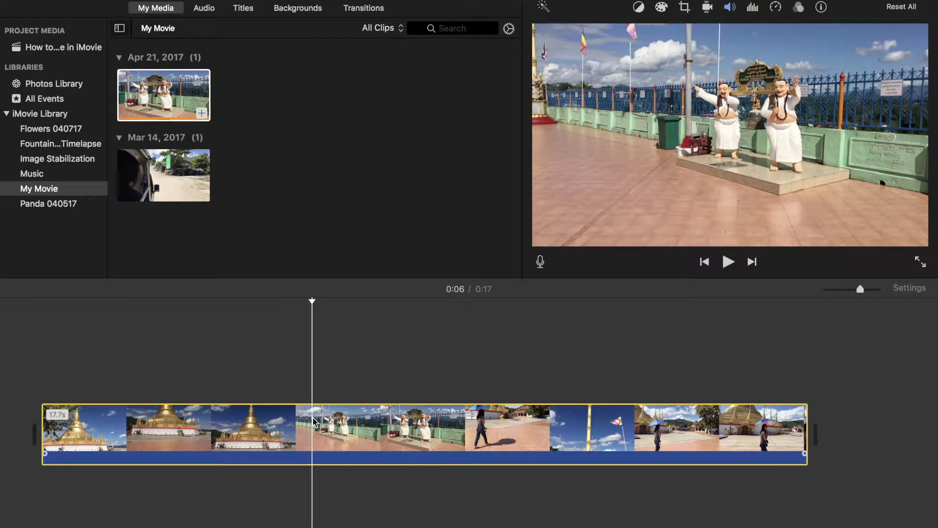
left_click(662, 7)
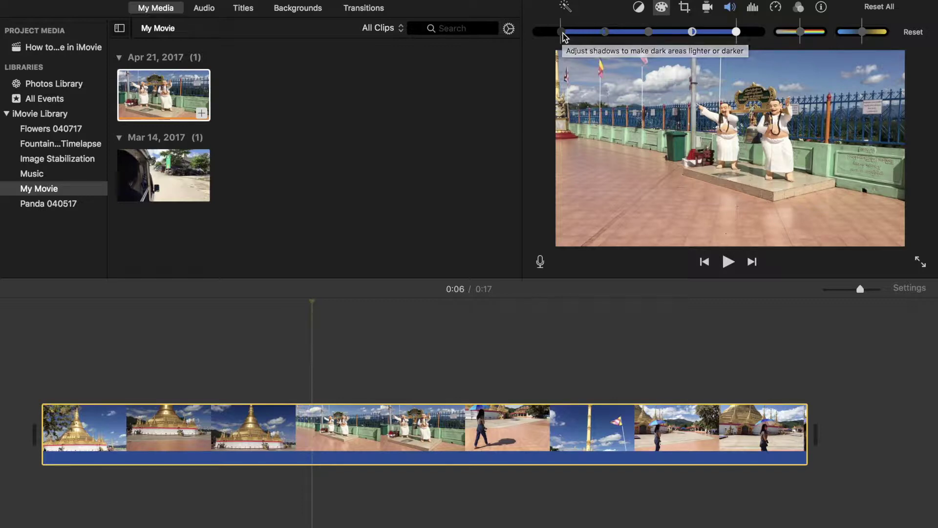
- Drag the shadows handle left over several passes to darken the temple clip's shadows
left_click_drag(563, 33, 559, 37)
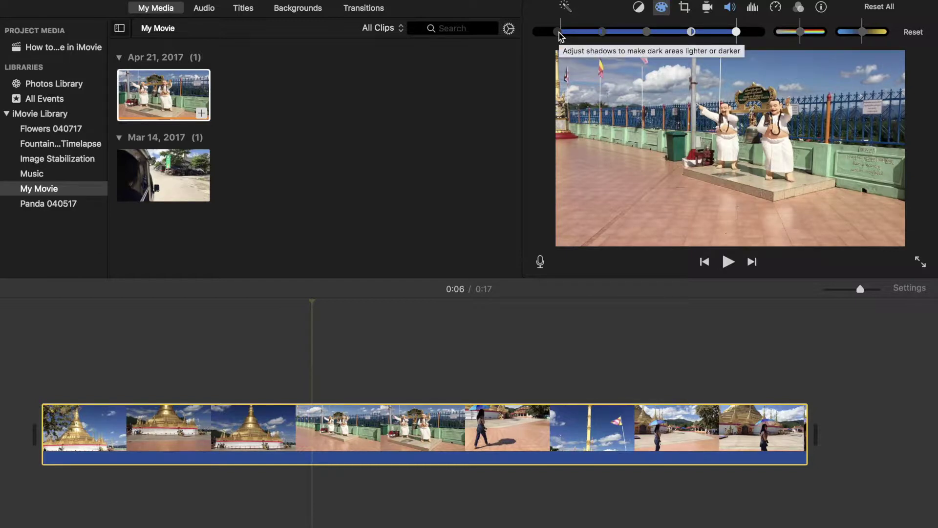
left_click(558, 33)
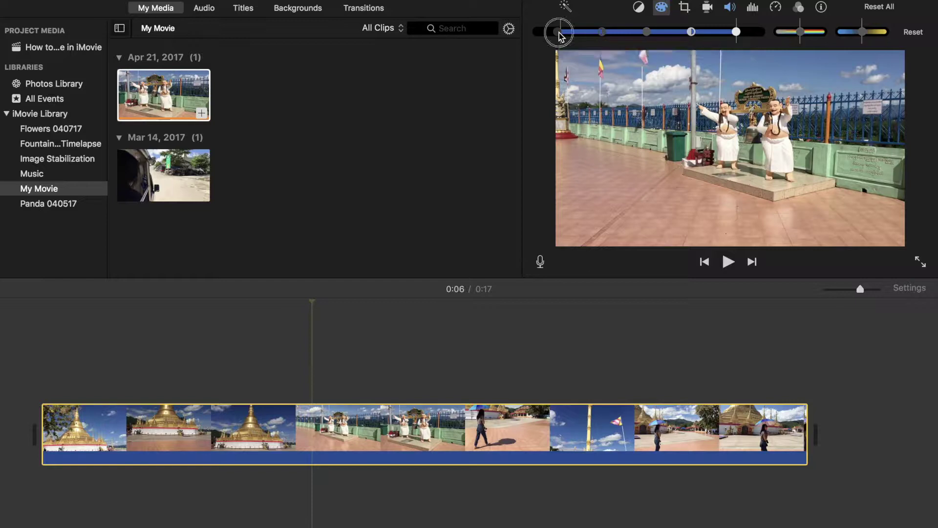
mouse_move(559, 36)
left_mouse_down()
mouse_move(536, 37)
mouse_move(558, 35)
left_mouse_up()
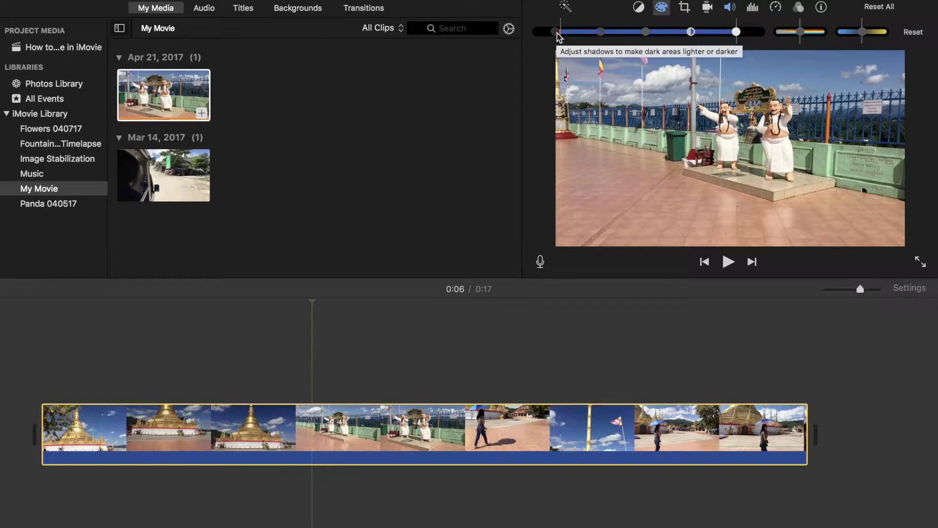
mouse_move(558, 37)
left_mouse_down()
mouse_move(539, 36)
mouse_move(559, 34)
left_mouse_up()
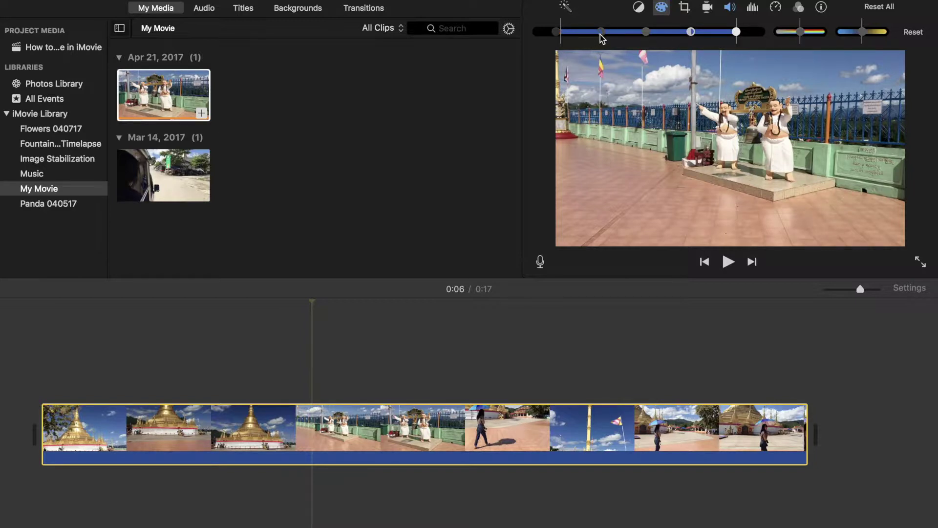
- Shift the contrast handle slightly left, then check the golden pagoda shot at 0:04
left_click(692, 33)
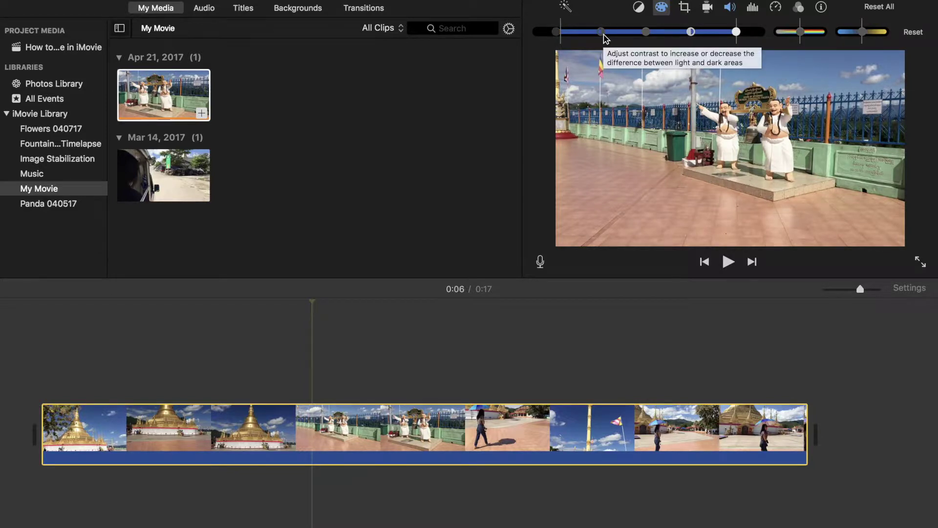
left_click_drag(605, 37, 592, 35)
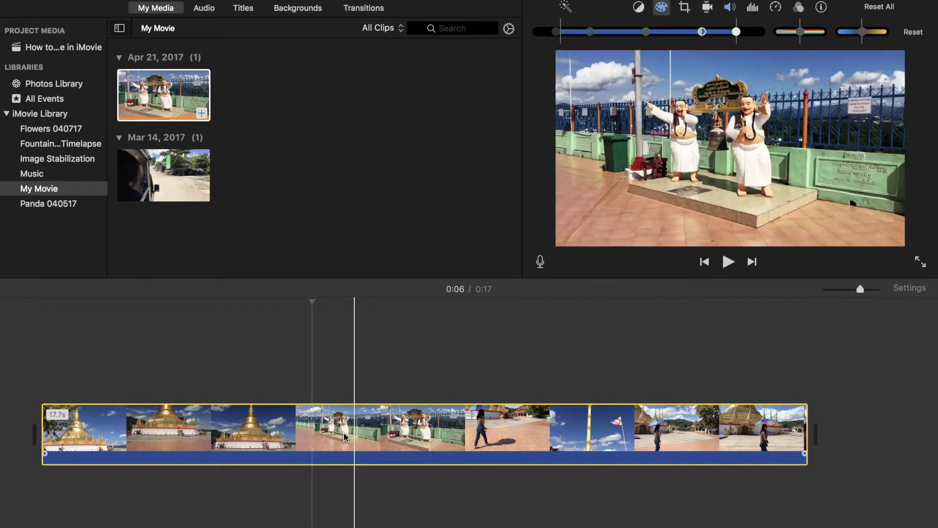
left_click(238, 422)
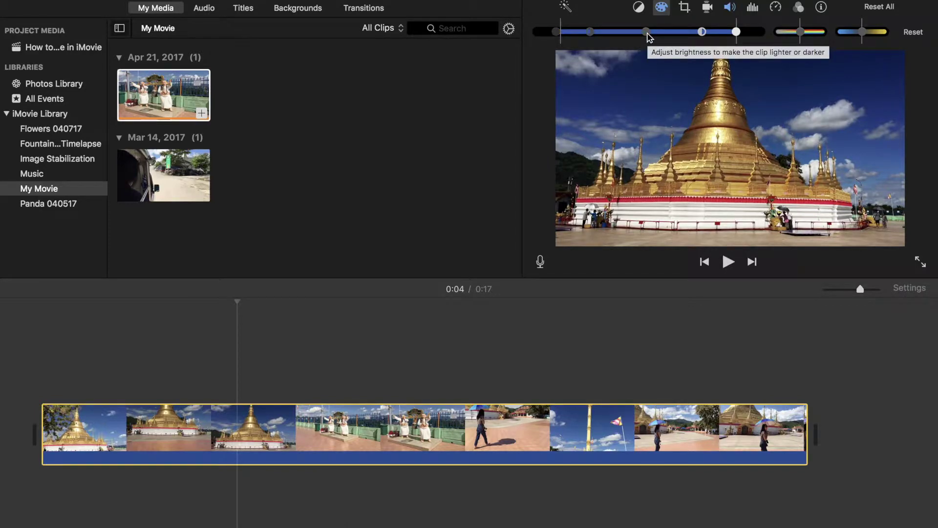
- Fine-tune brightness up and back down, nudge the midtone level, and touch the highlights handle
left_click_drag(647, 37, 672, 38)
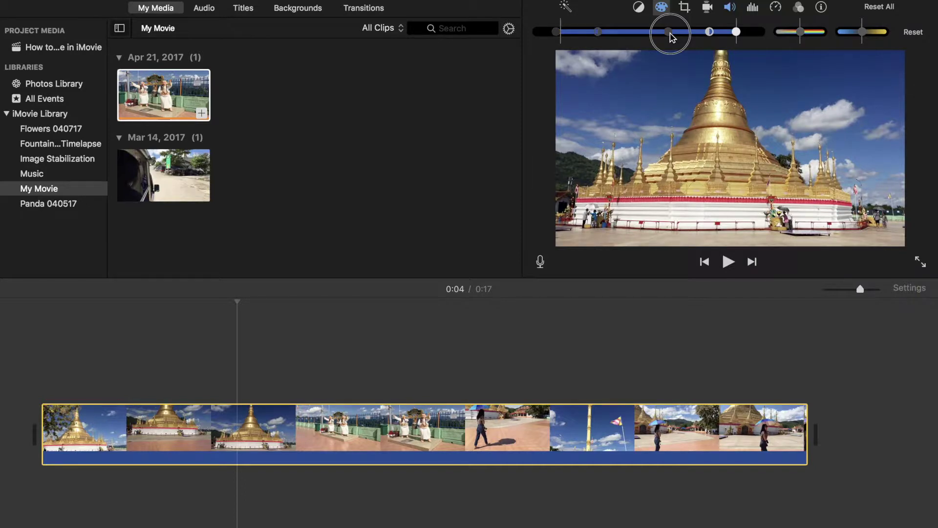
left_click_drag(671, 37, 647, 36)
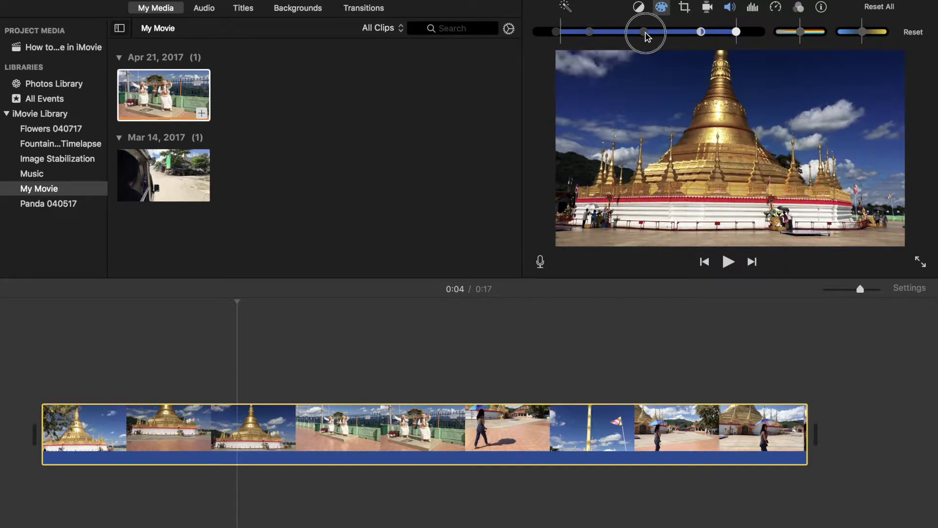
left_click_drag(646, 37, 643, 36)
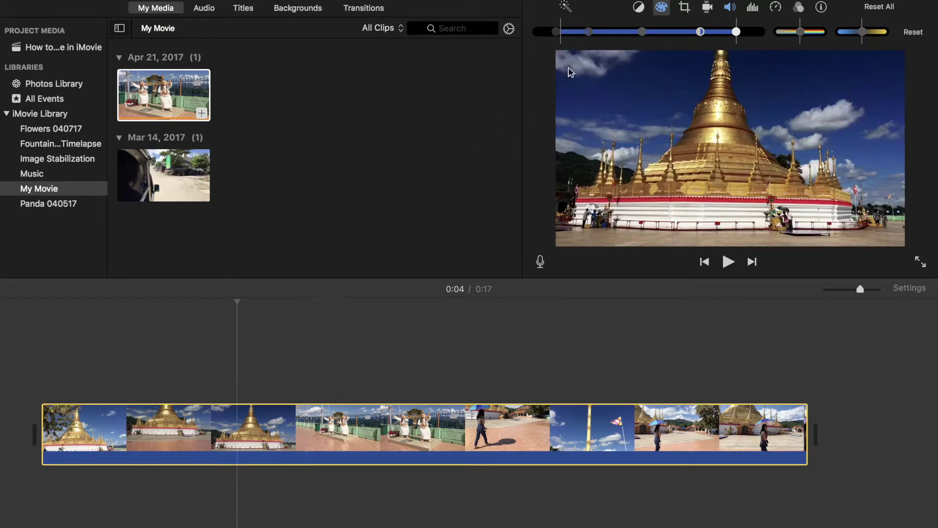
left_click(643, 33)
left_click_drag(646, 36, 647, 36)
mouse_move(737, 33)
left_mouse_down()
mouse_move(760, 33)
mouse_move(723, 34)
mouse_move(736, 32)
left_mouse_up()
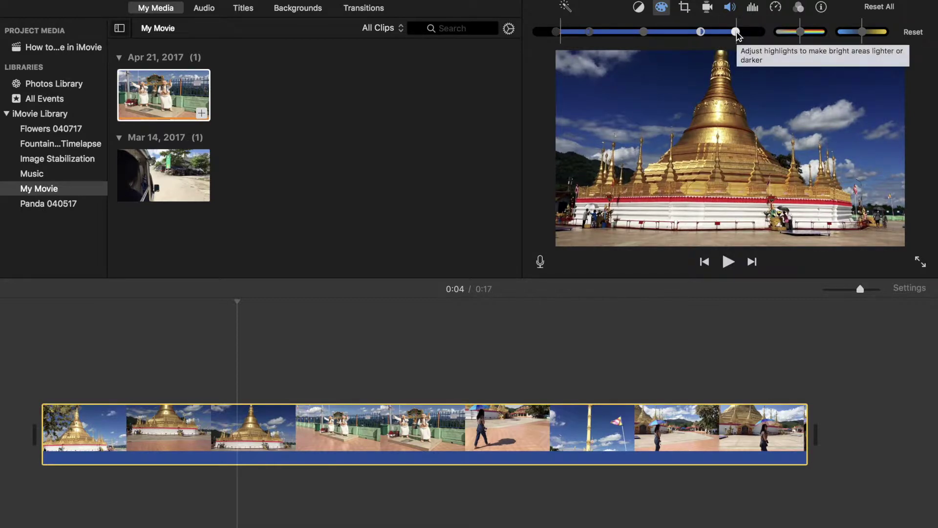
- Nudge the highlights handle at the multi-slider's right end slightly lower
left_click_drag(737, 32, 736, 33)
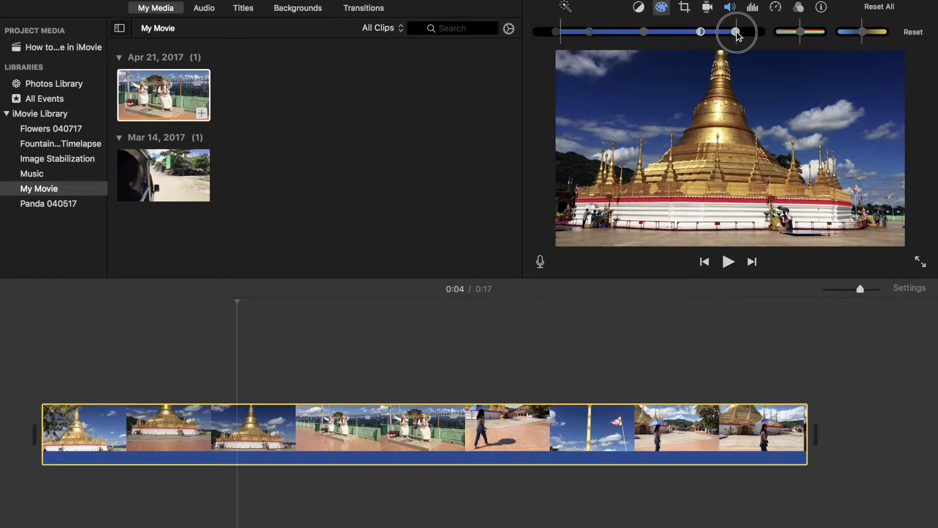
left_click_drag(737, 34, 735, 34)
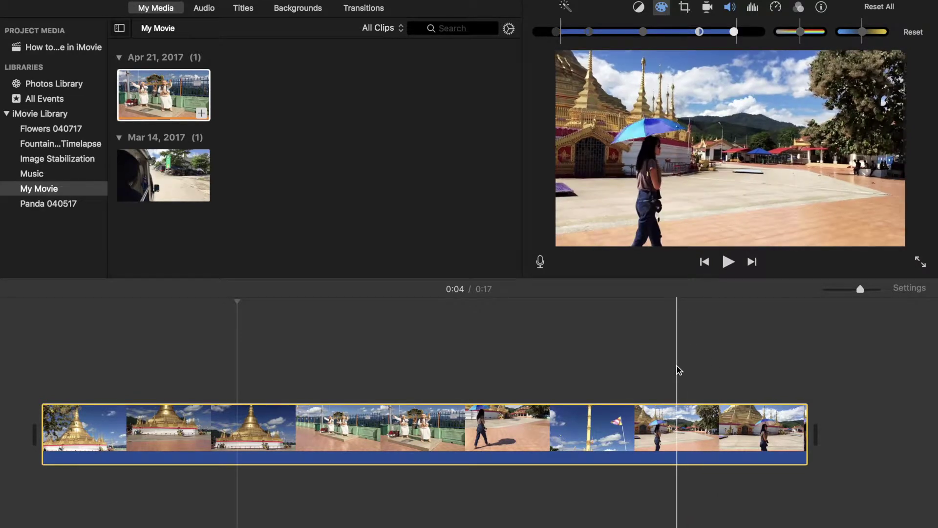
- On the umbrella walker shot at 0:13, boost the saturation then ease it back slightly
left_click(643, 366)
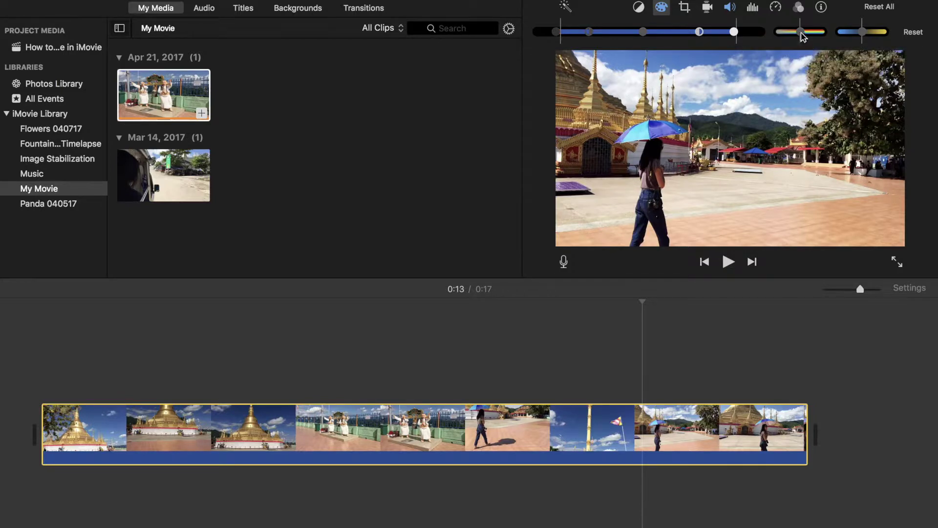
left_click_drag(802, 33, 824, 35)
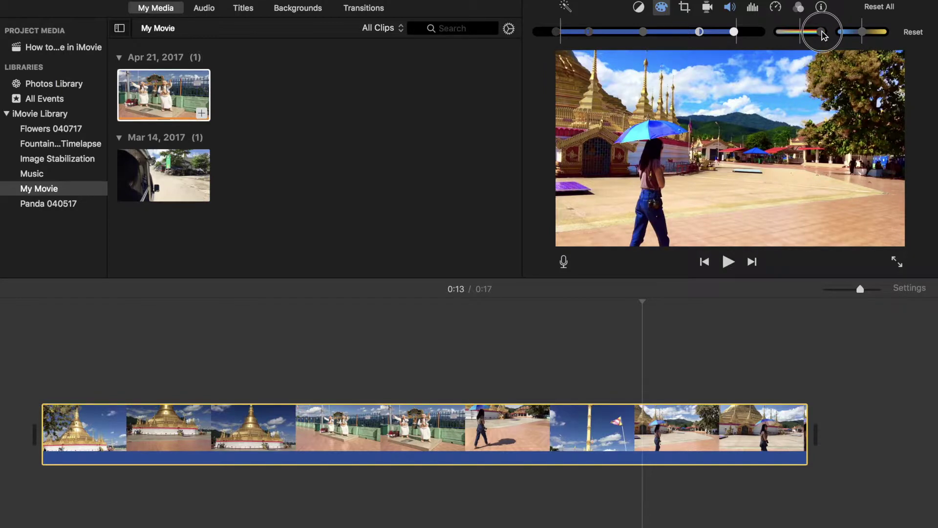
left_click_drag(824, 36, 806, 35)
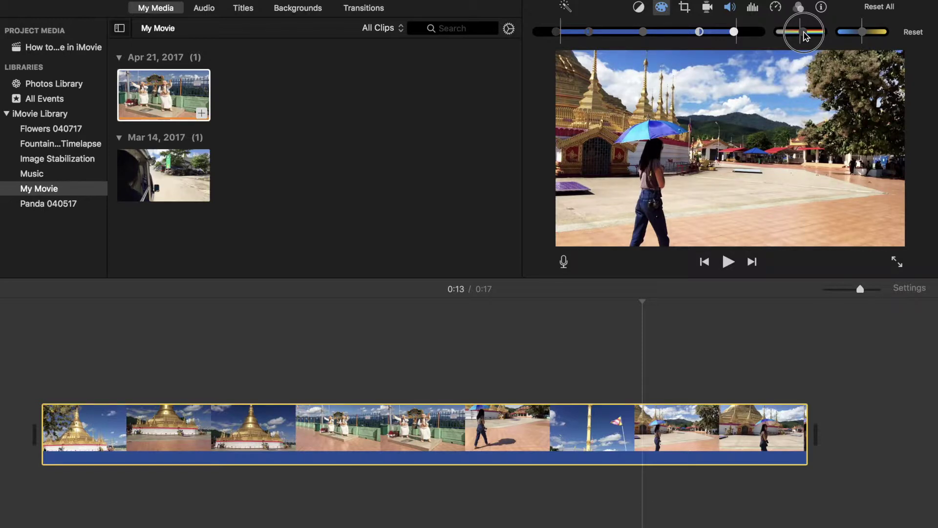
left_click_drag(804, 31, 804, 32)
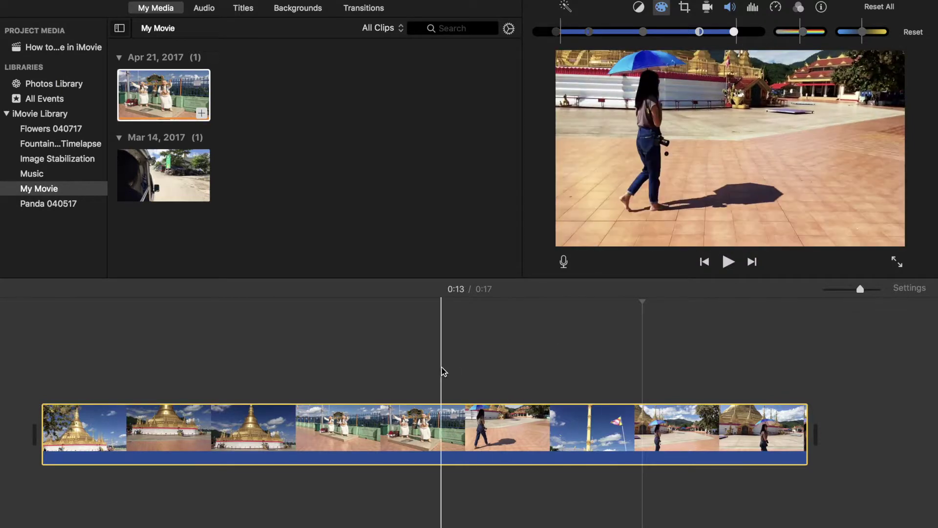
- Warm the colour temperature very slightly while viewing the flag pole frame at 0:11
left_click(553, 369)
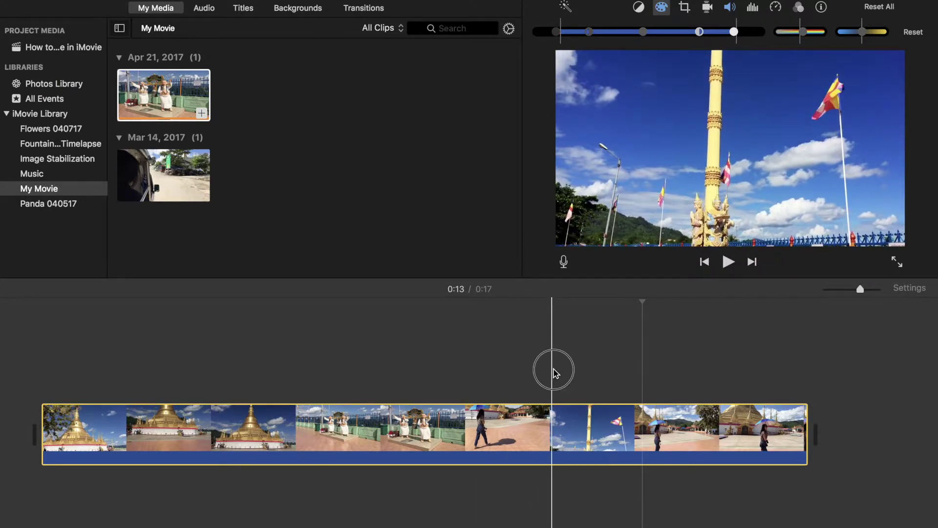
left_click(803, 33)
left_click_drag(804, 34, 805, 35)
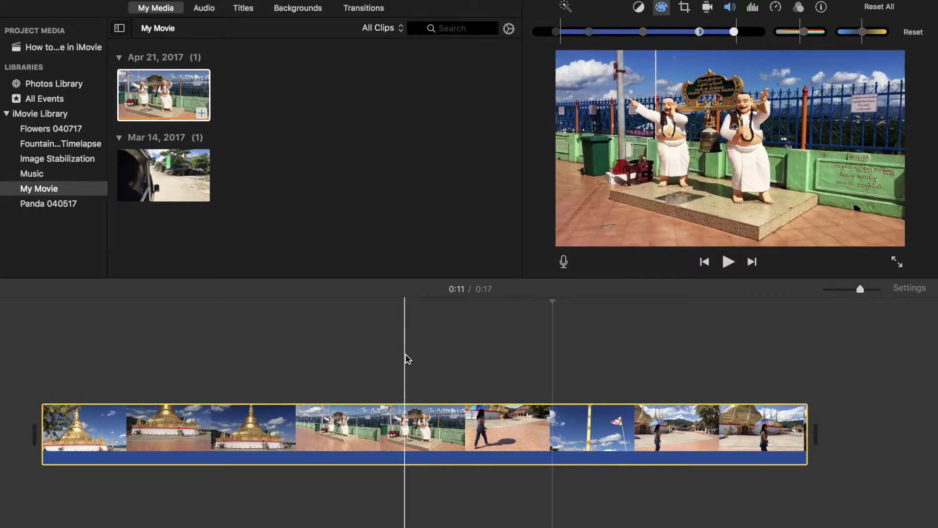
- Push the Color Temperature slider further right, checking the statues and golden pagoda frames
left_click(407, 359)
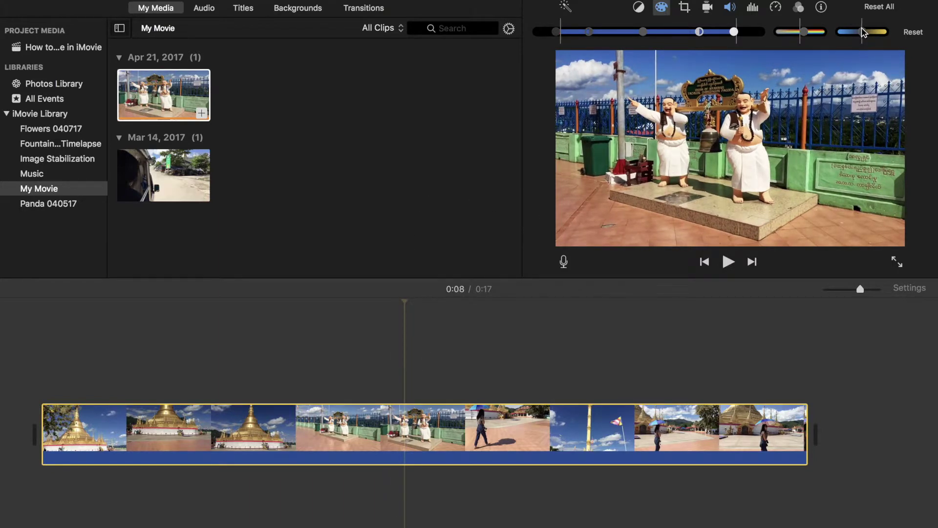
left_click_drag(862, 31, 842, 38)
left_click_drag(839, 33, 862, 37)
left_click_drag(865, 37, 866, 37)
left_click(255, 343)
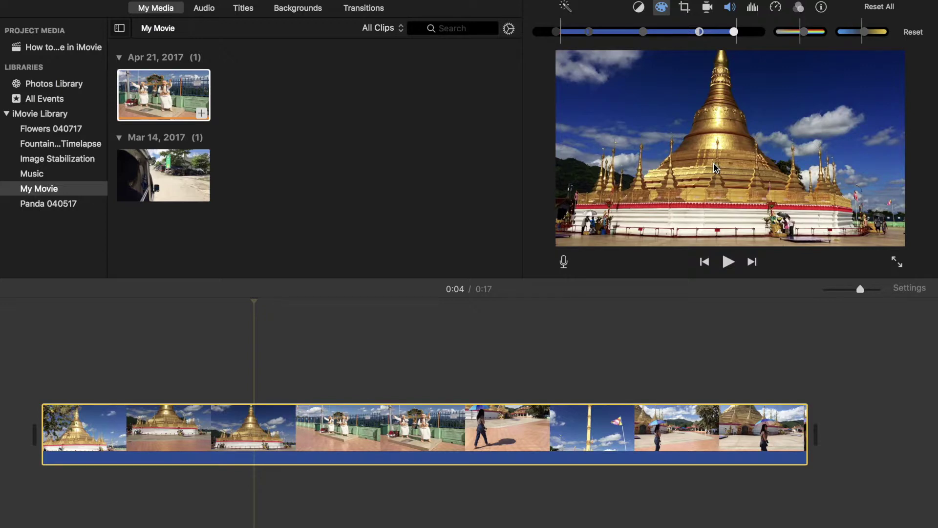
left_click(864, 33)
mouse_move(864, 37)
left_mouse_down()
mouse_move(875, 38)
mouse_move(866, 38)
left_mouse_up()
left_click(544, 424)
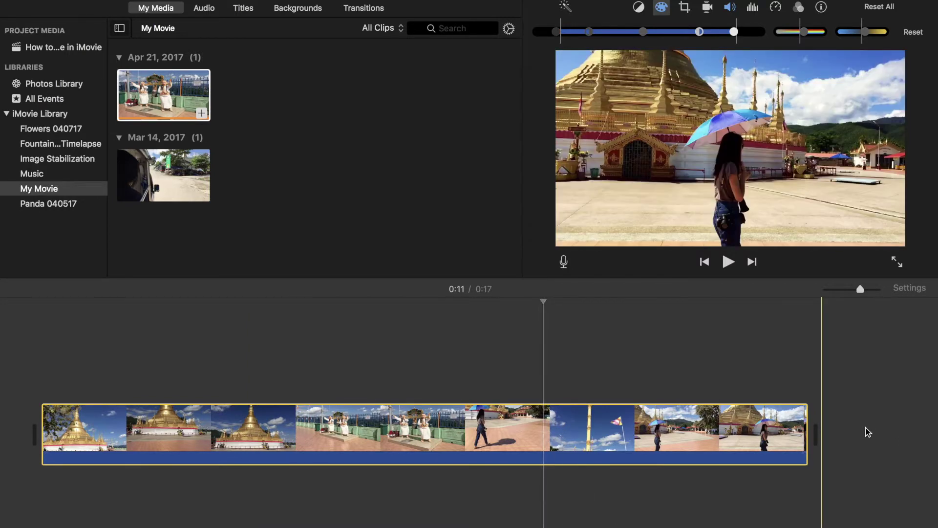
- Place the pasted copy of the temple clip above the original, aligned to its start
left_click(837, 433)
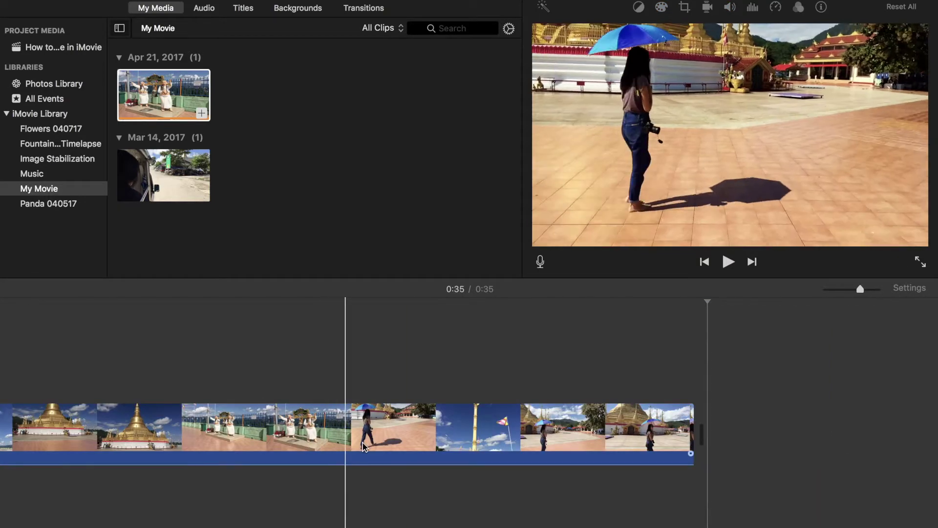
left_click_drag(363, 443, 2, 381)
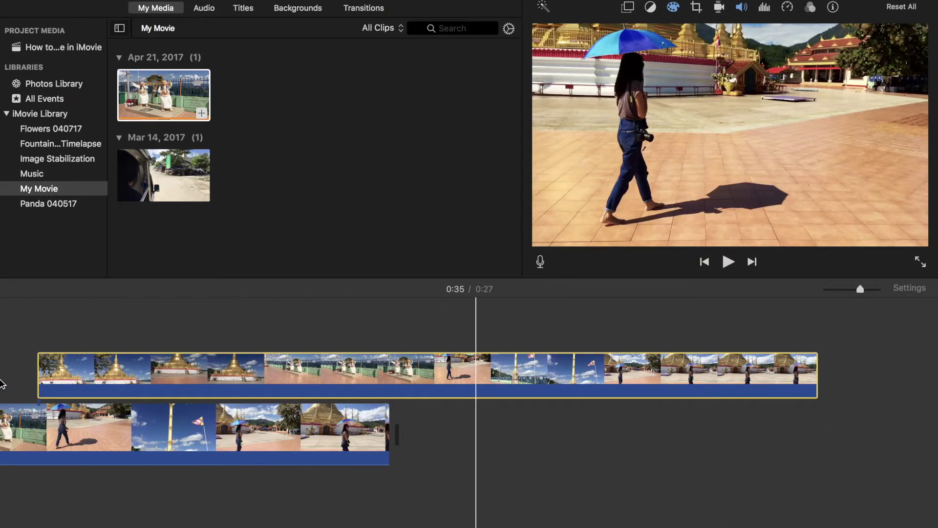
left_click_drag(736, 383, 21, 365)
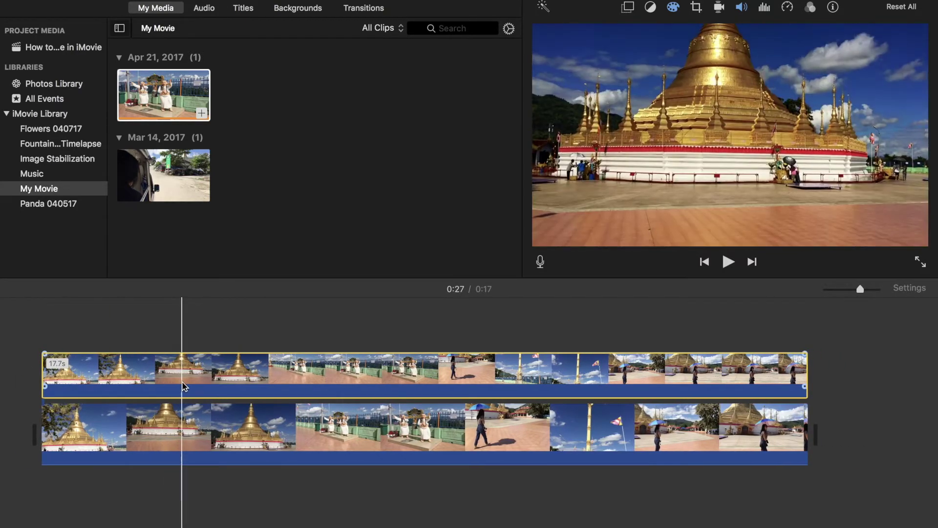
- Set the upper copy's video overlay style to Split Screen
left_click(575, 368)
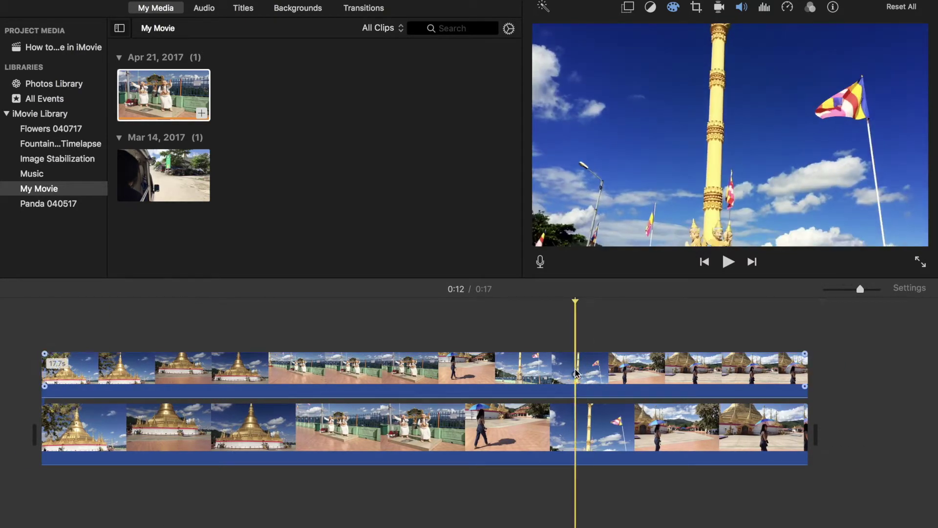
left_click(627, 6)
left_click(599, 32)
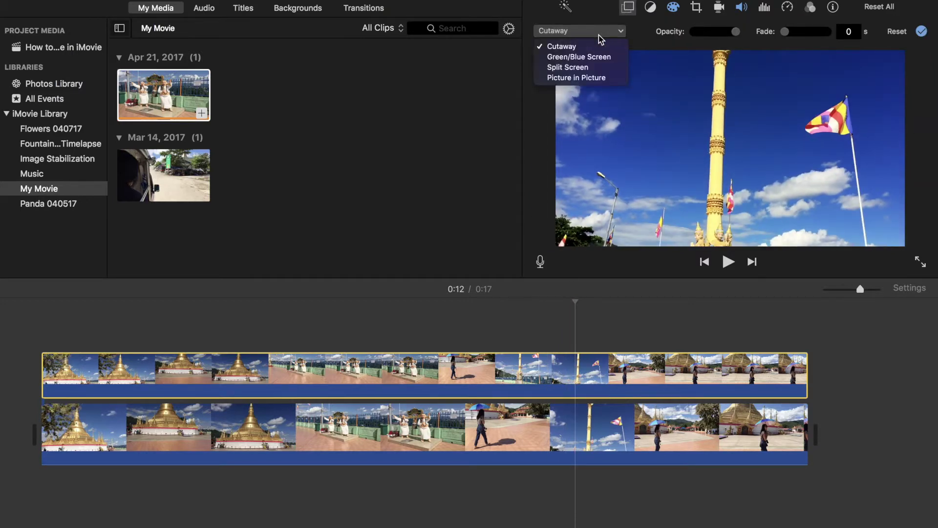
left_click(580, 69)
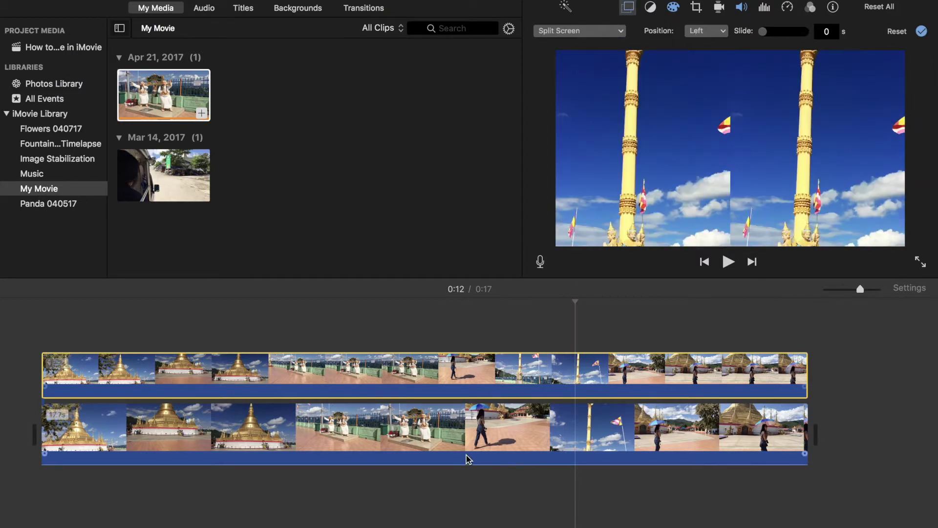
left_click(493, 437)
- Open the lower clip's colour correction, then play the split screen from the start and stop
left_click(499, 426)
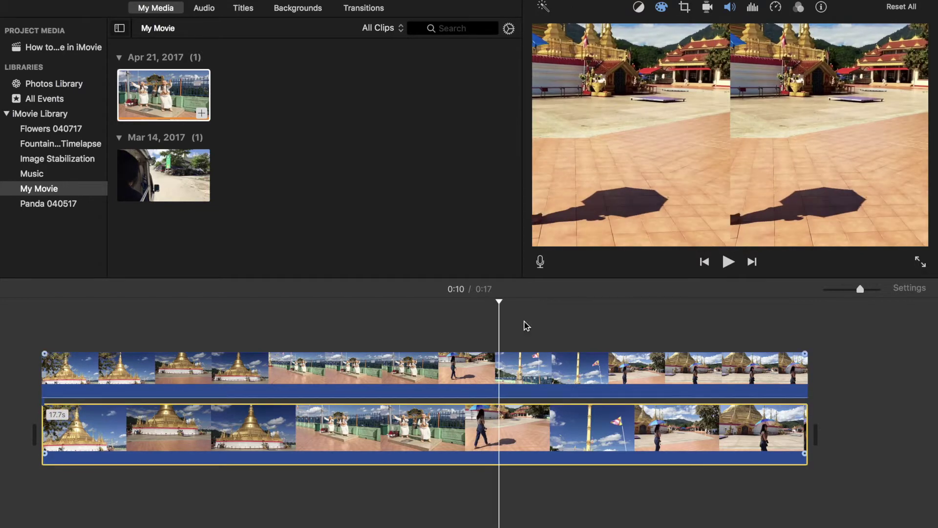
left_click(662, 9)
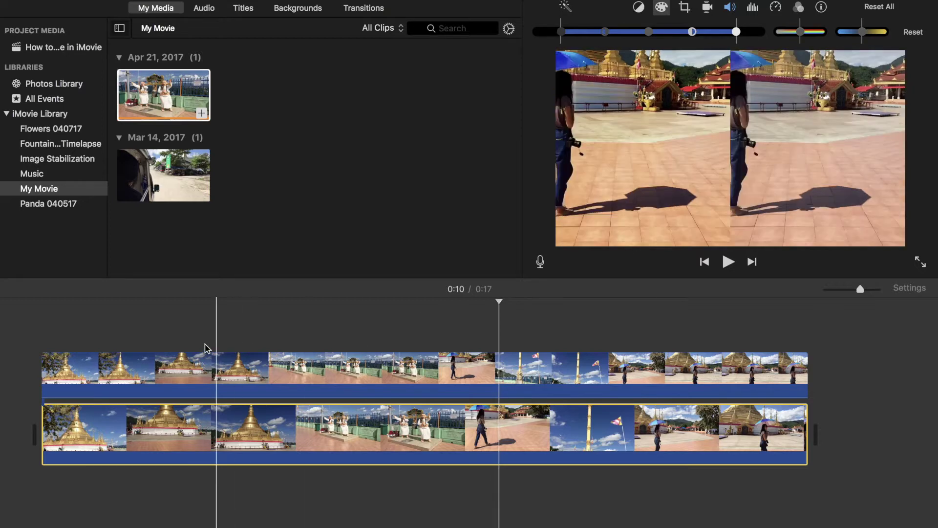
left_click(22, 341)
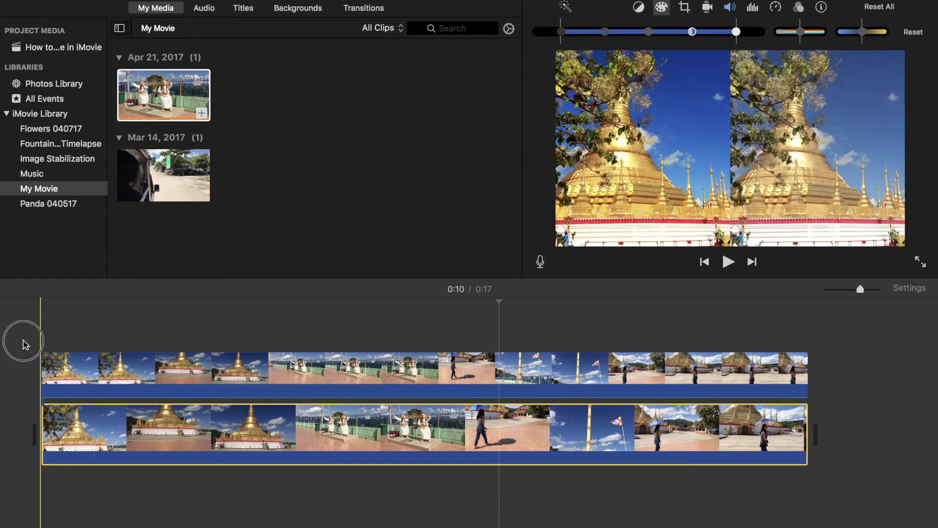
key("space")
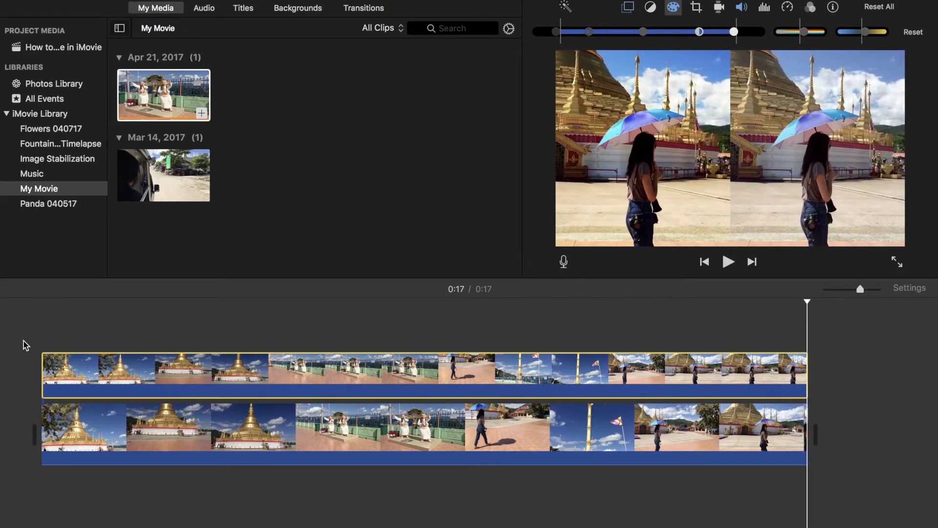
left_click(23, 341)
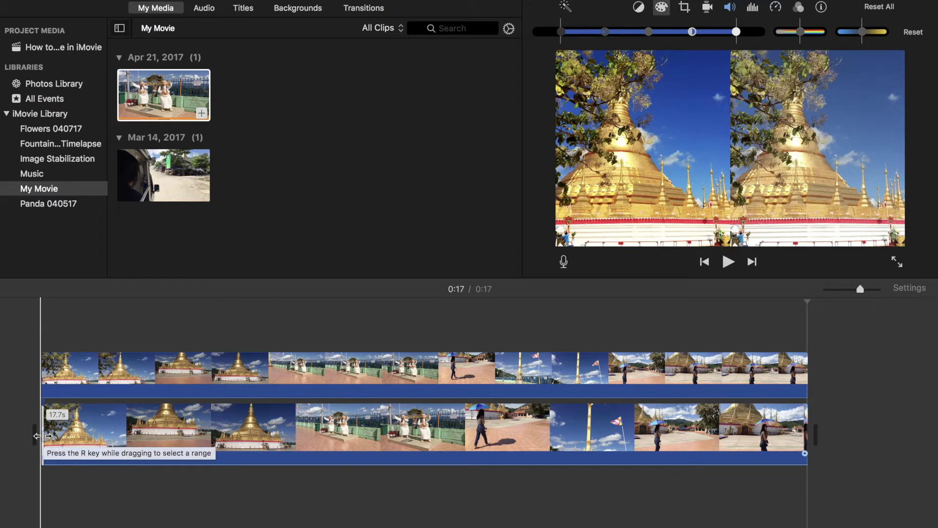